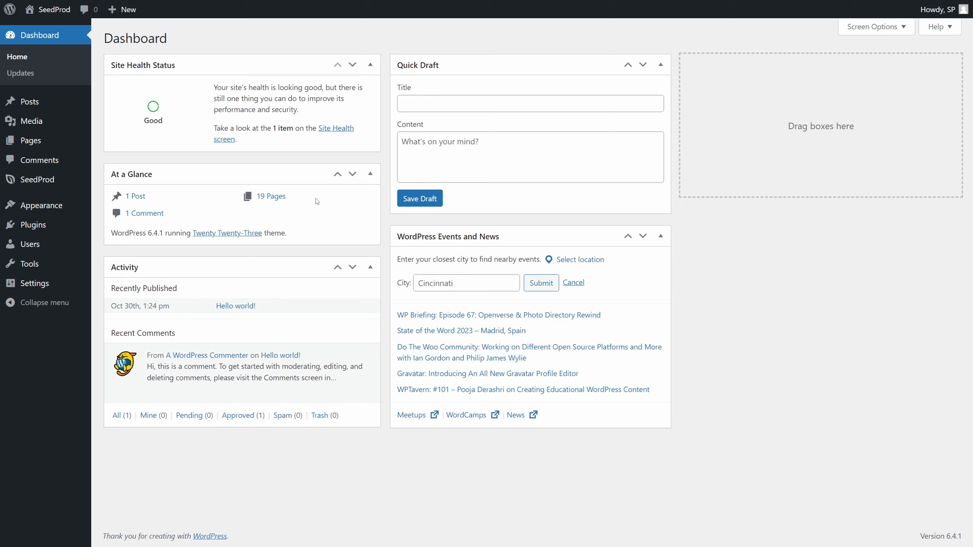
- Open the SeedProd Theme Builder and import the Urban Property Agency theme template kit
mouse_move(42, 185)
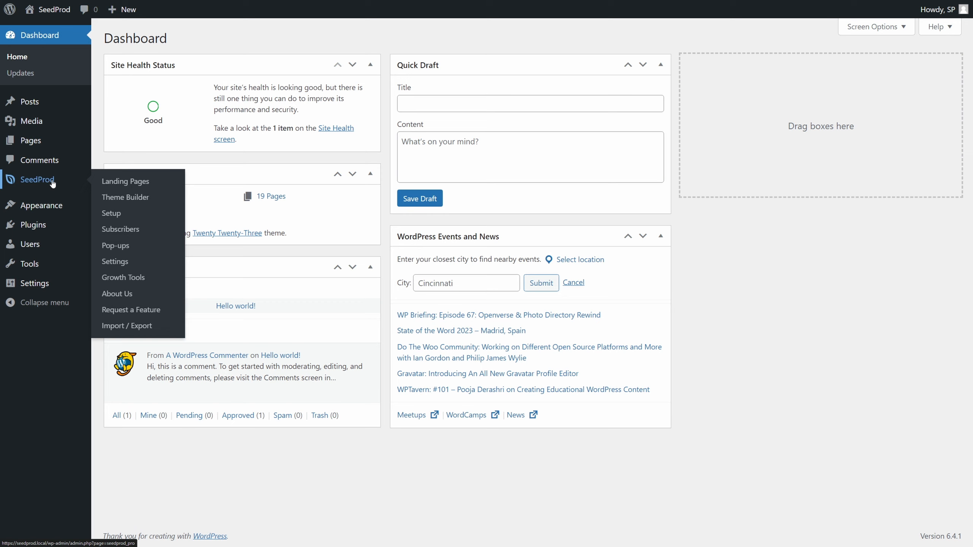
left_click(130, 198)
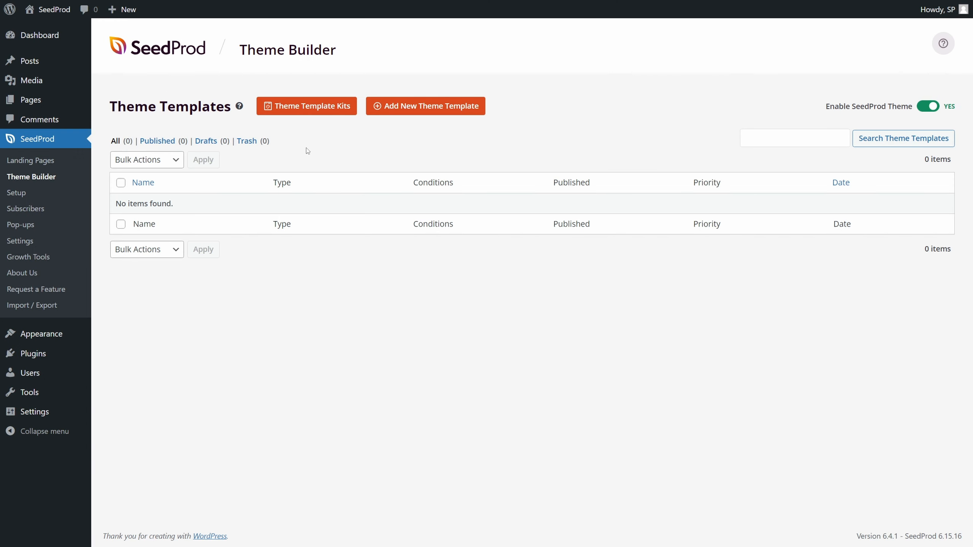
left_click(314, 108)
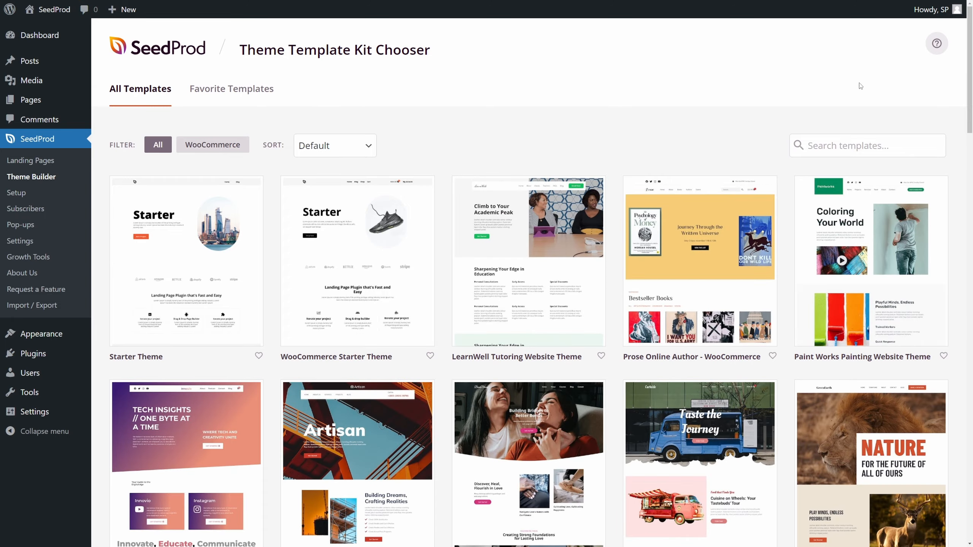
left_click_drag(968, 63, 926, 141)
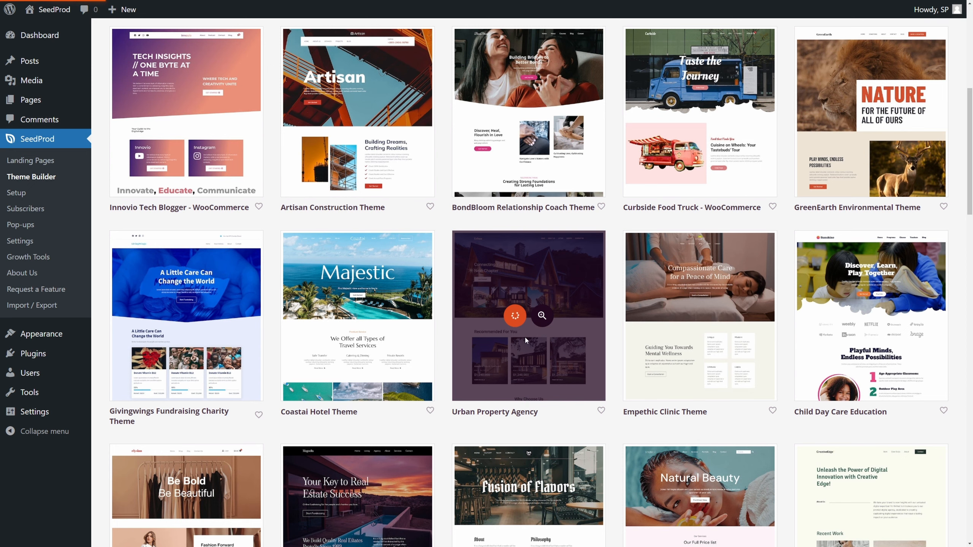
scroll(435, 180, "down", 5)
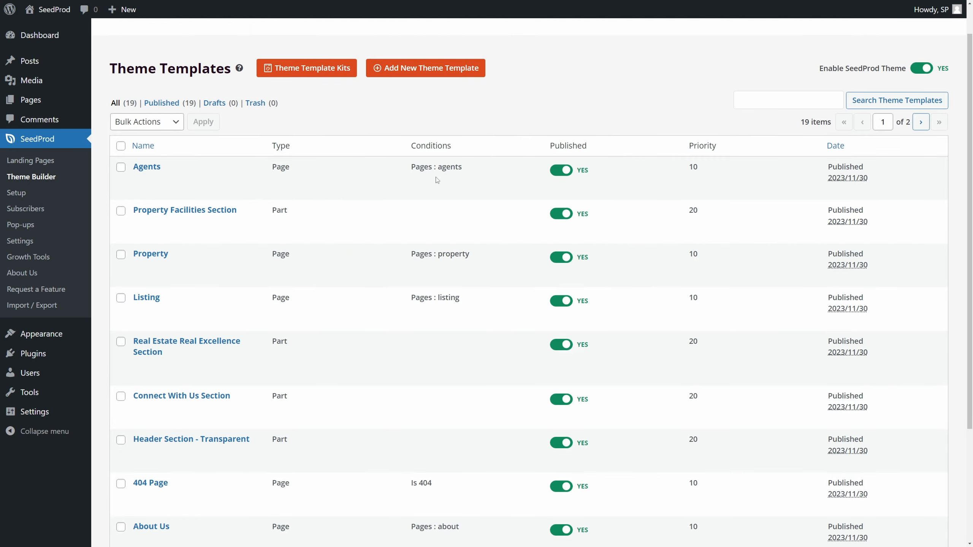
scroll(463, 232, "up", 5)
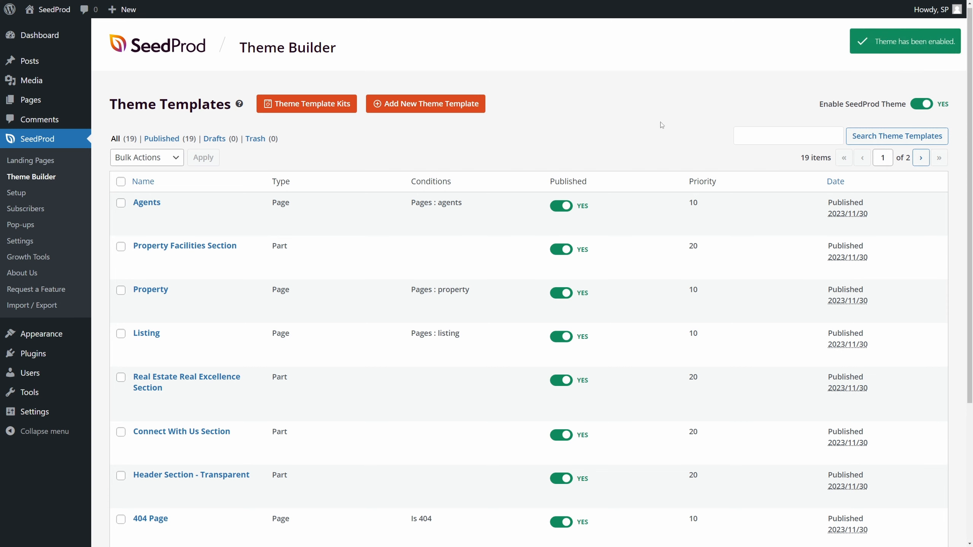
- Look over the live site's homepage, and open the Homepage theme template's design for editing
mouse_move(60, 16)
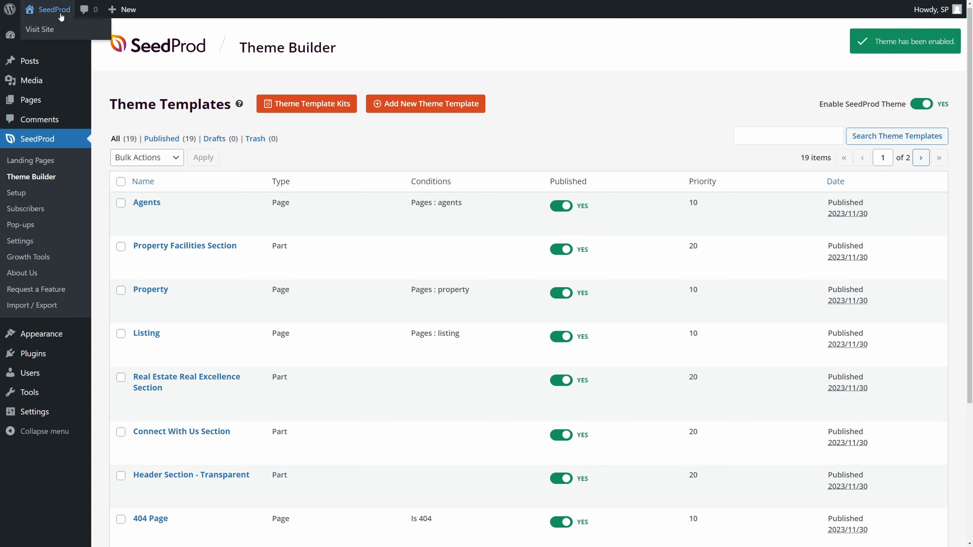
left_click(42, 30)
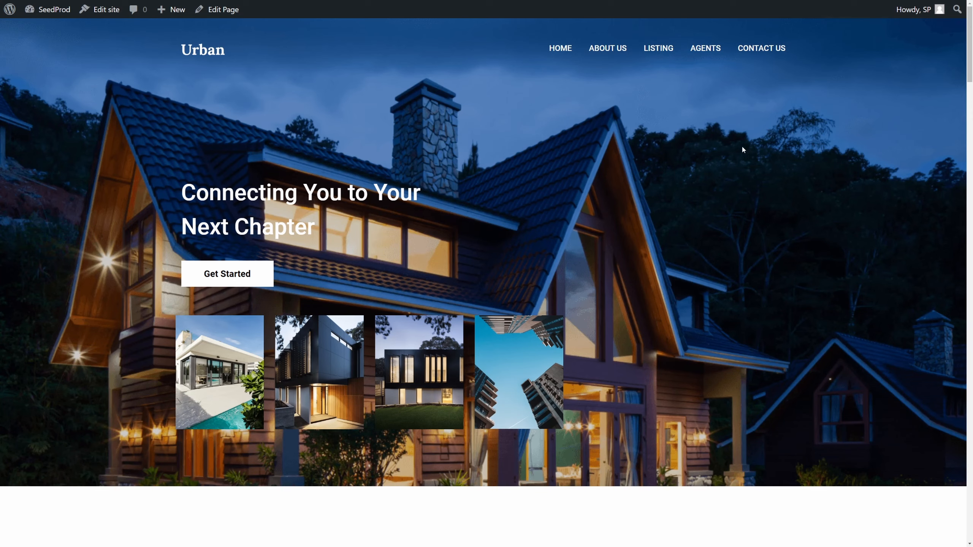
left_click_drag(968, 40, 319, 125)
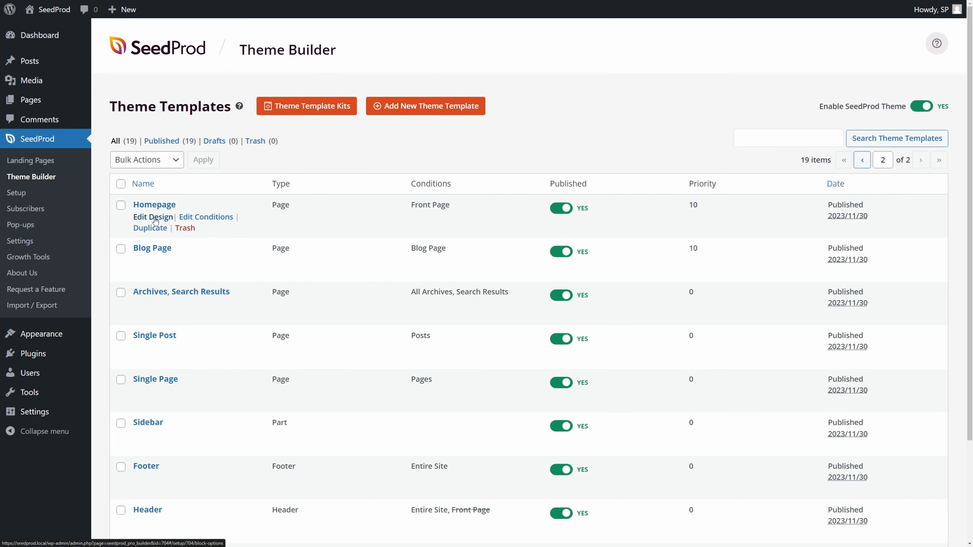
left_click(153, 217)
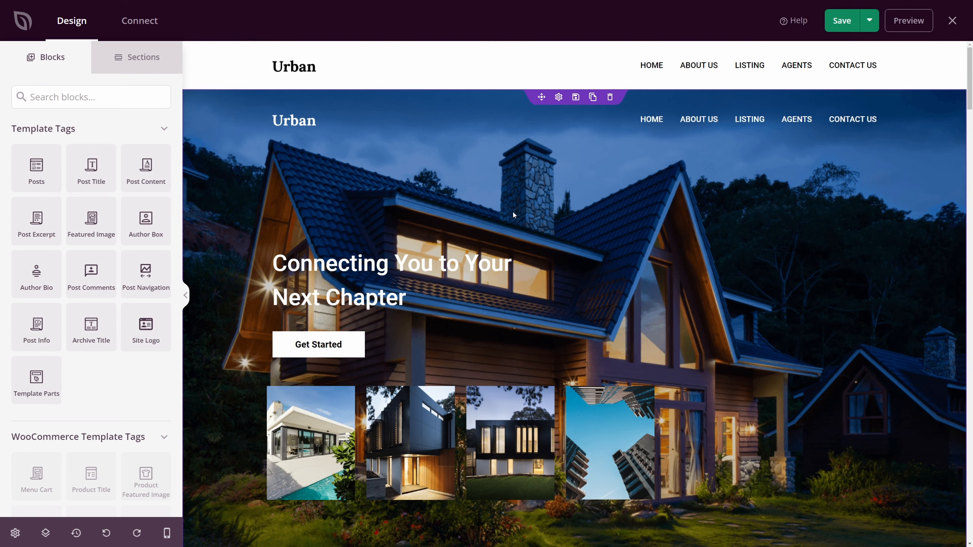
- Add a Button block between the hero headline and the Get Started button, and delete that block
scroll(113, 212, "down", 3)
scroll(114, 211, "down", 20)
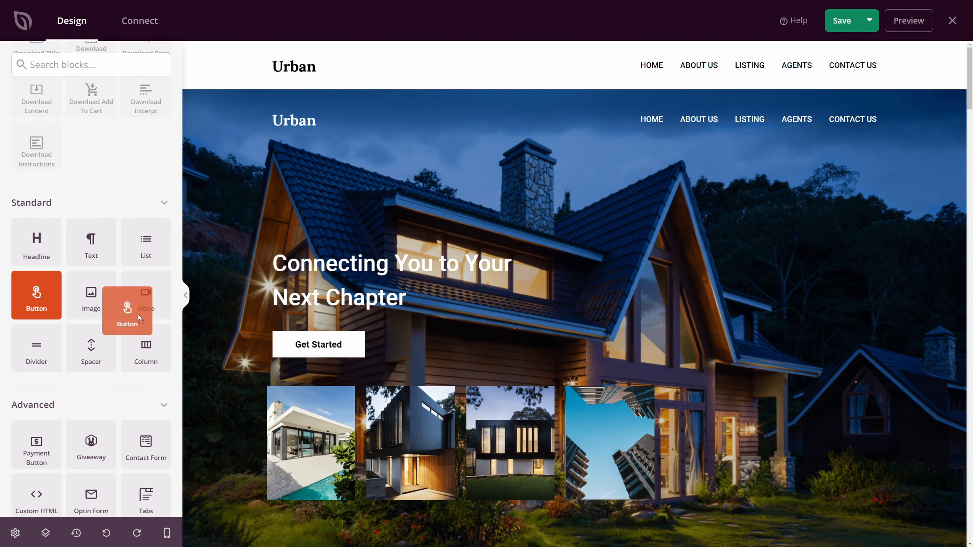
left_click_drag(139, 317, 392, 340)
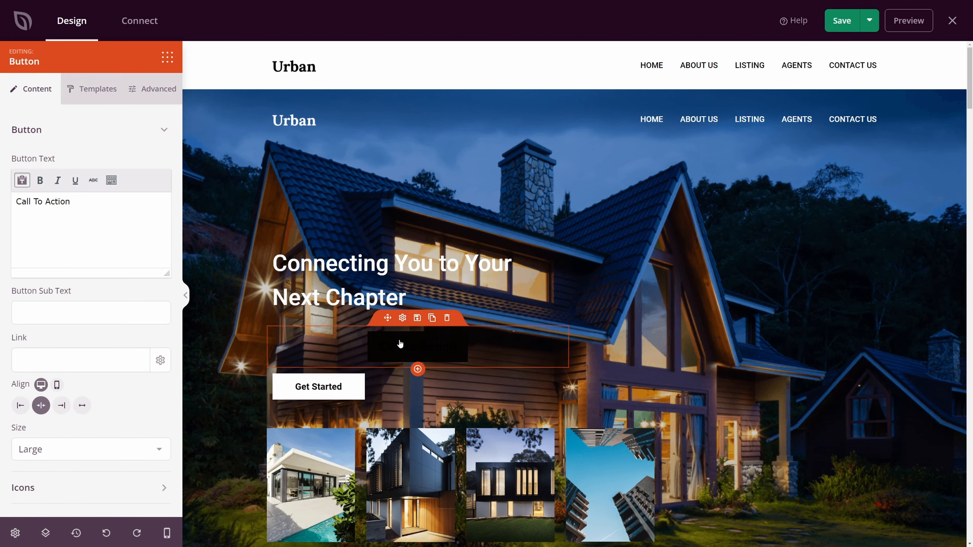
left_click(447, 318)
left_click(457, 287)
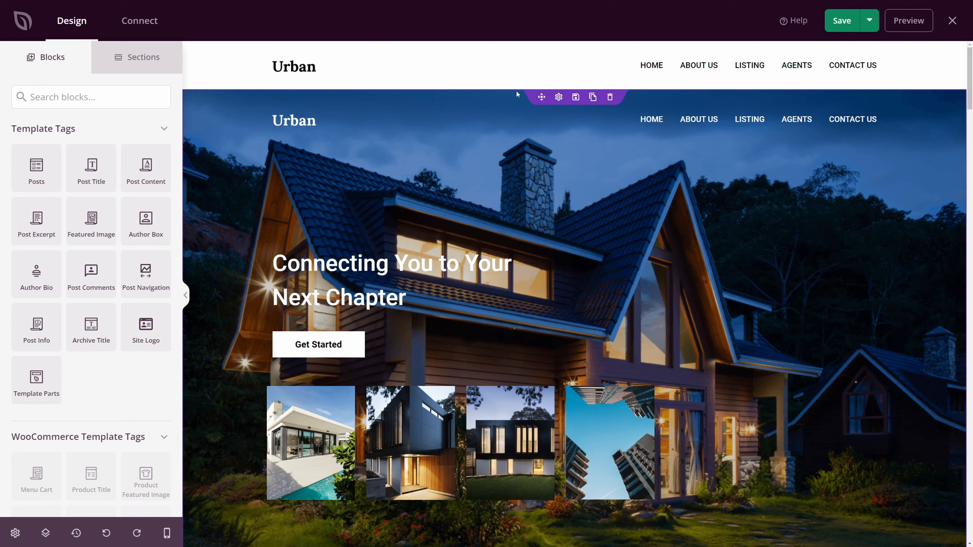
- Enable the particle background in the hero section's advanced settings
left_click(558, 97)
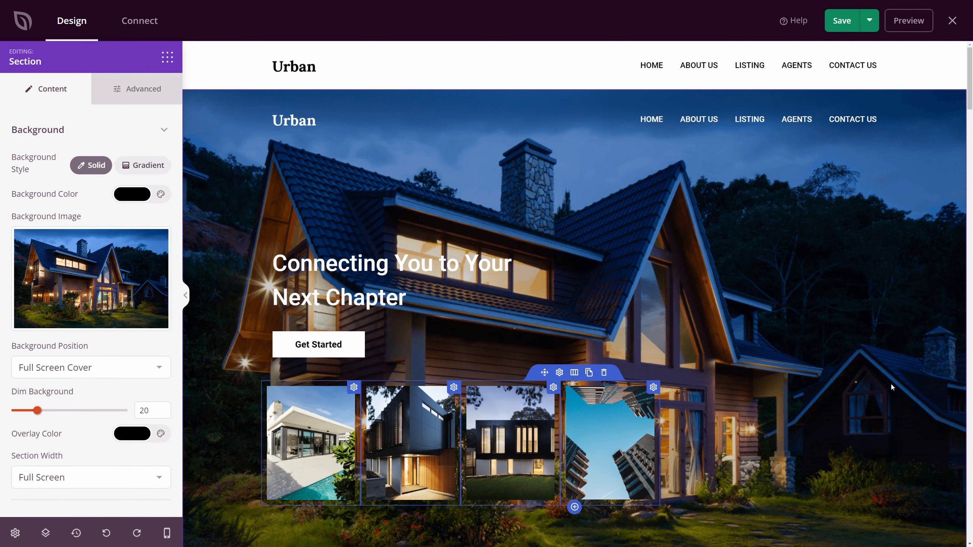
left_click(143, 92)
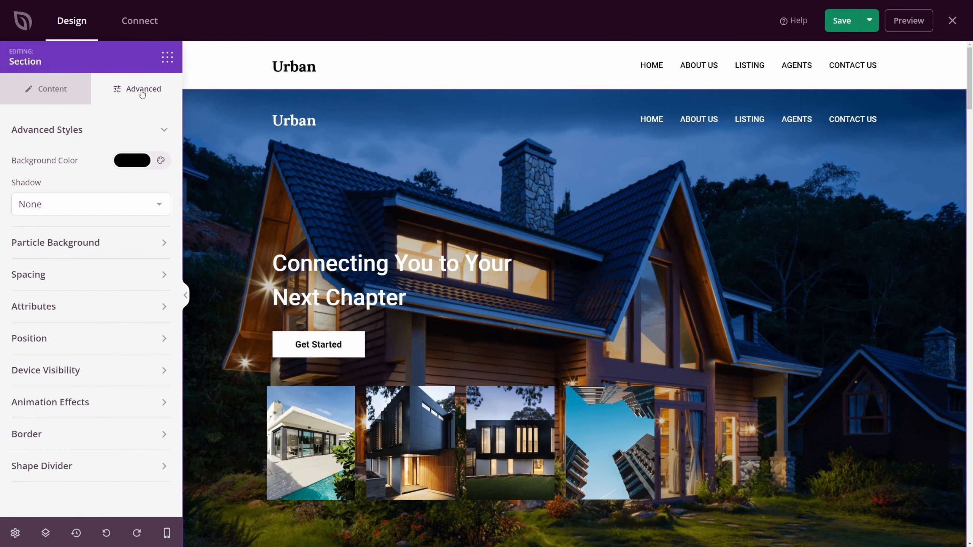
left_click(161, 132)
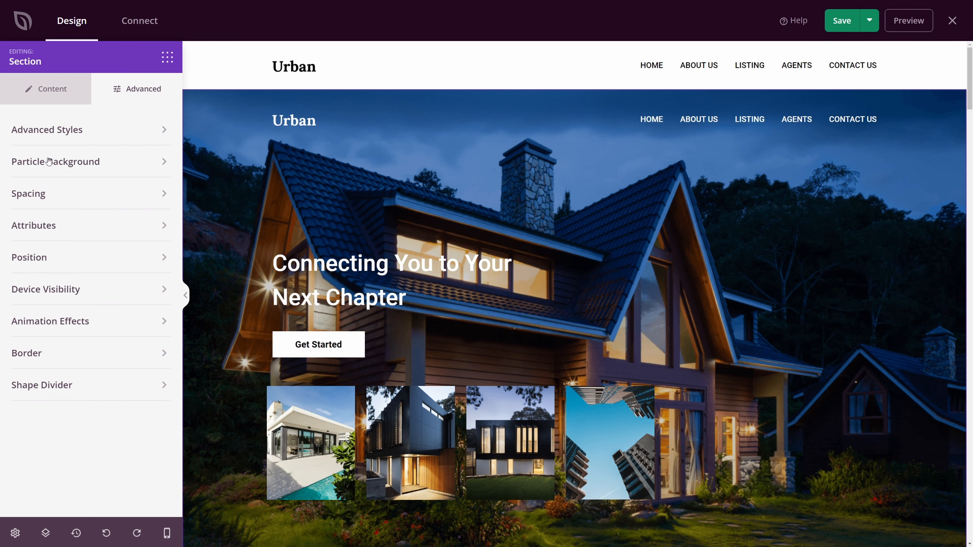
left_click(162, 164)
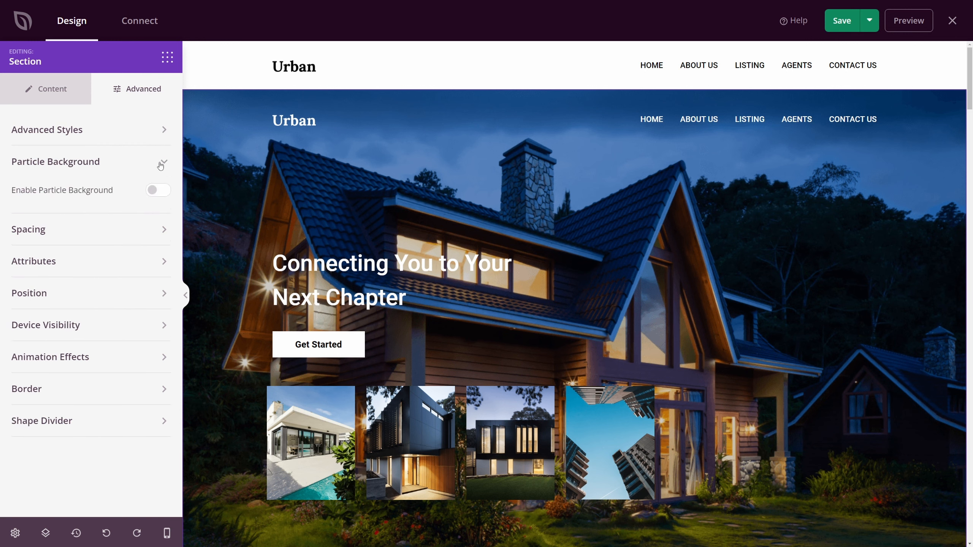
left_click(156, 194)
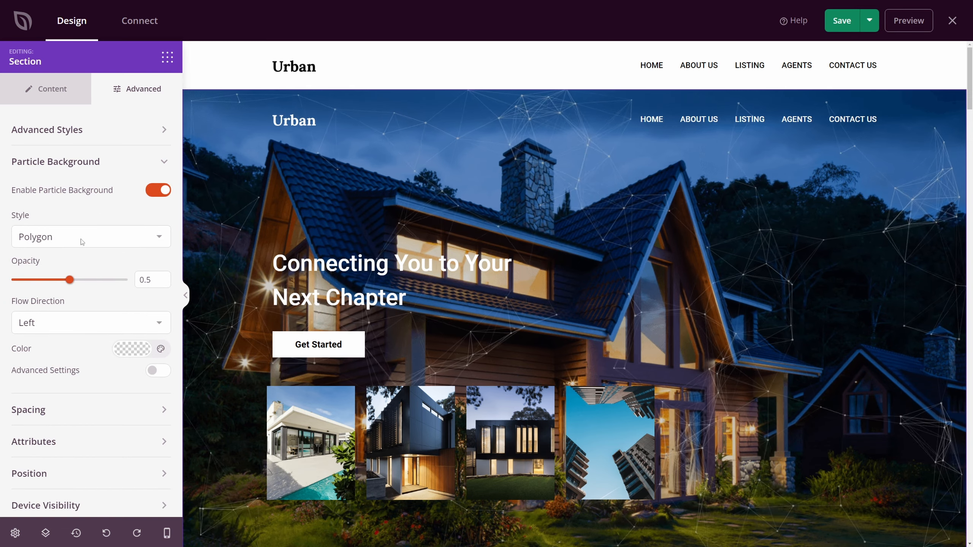
- Try the Snow style for the hero section's particle background, and set the style to Snowflakes
left_click(135, 242)
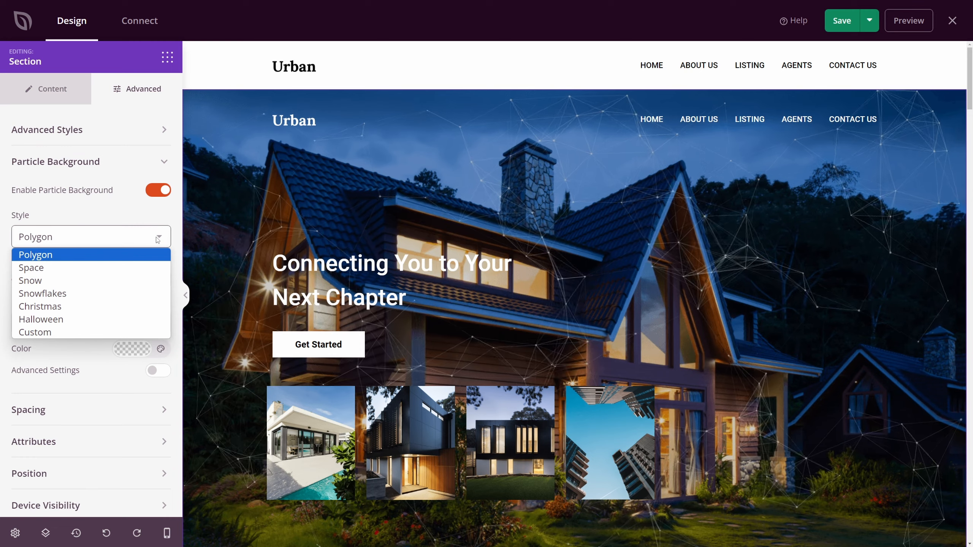
left_click(62, 283)
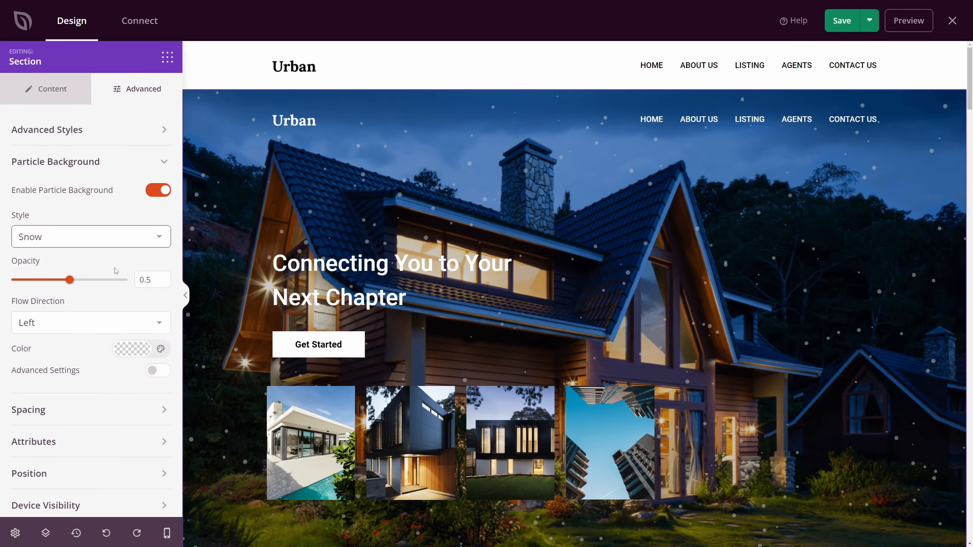
left_click(110, 236)
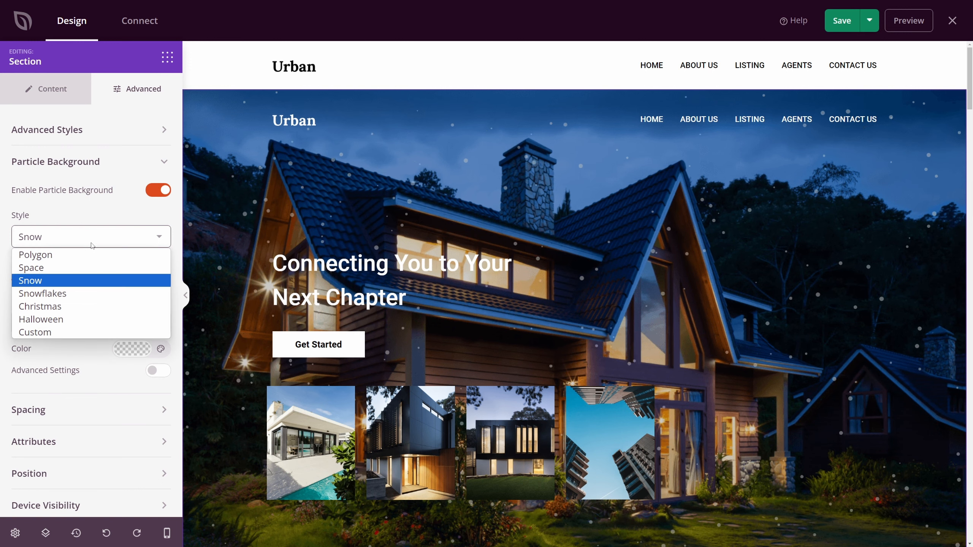
left_click(58, 292)
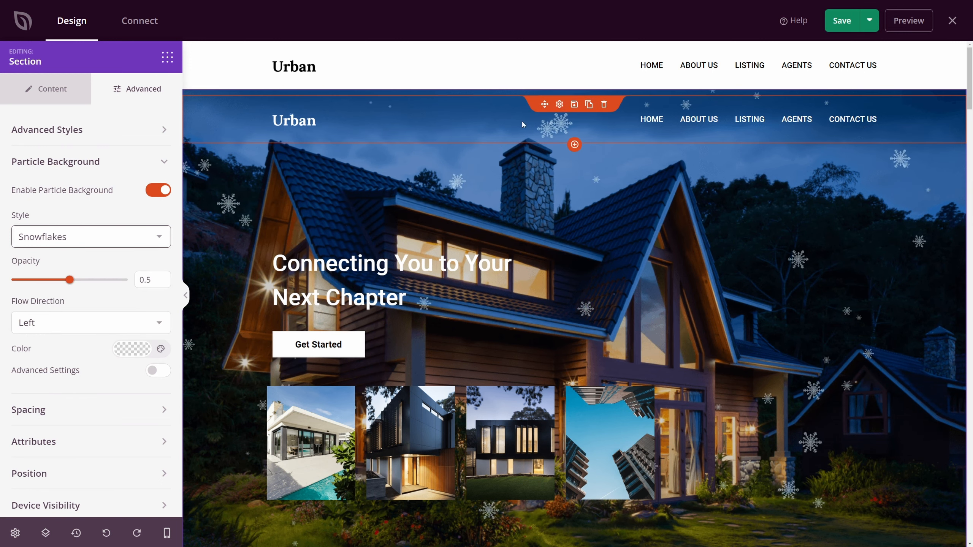
left_click(126, 244)
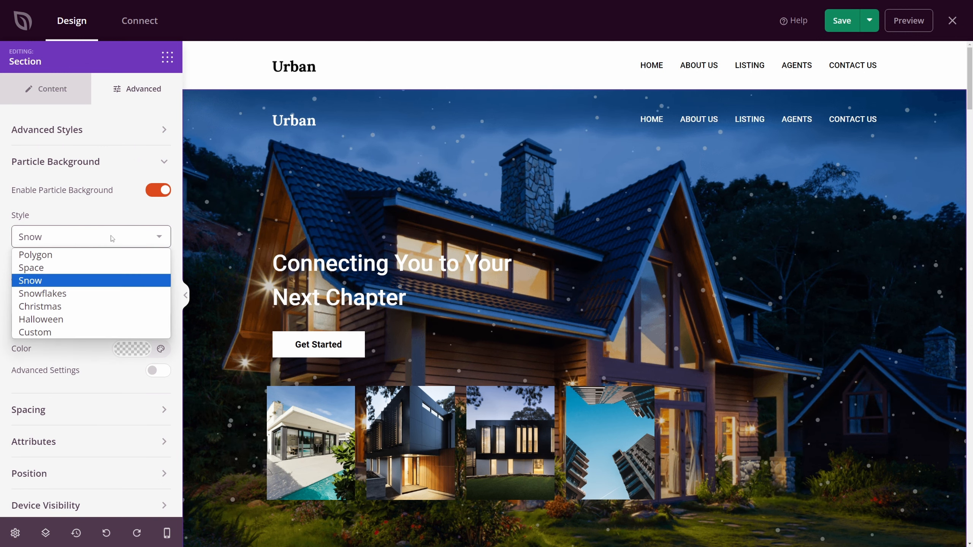
left_click(57, 293)
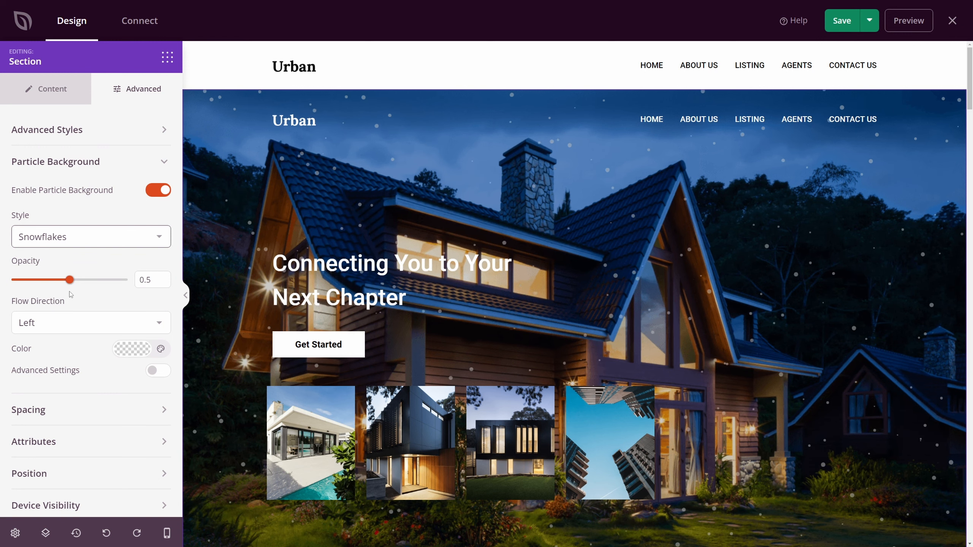
- Try several particle opacities, settle on 0.5, and set the snowflakes' flow direction to Bottom
mouse_move(70, 279)
left_mouse_down()
mouse_move(40, 281)
mouse_move(64, 279)
mouse_move(56, 280)
left_mouse_up()
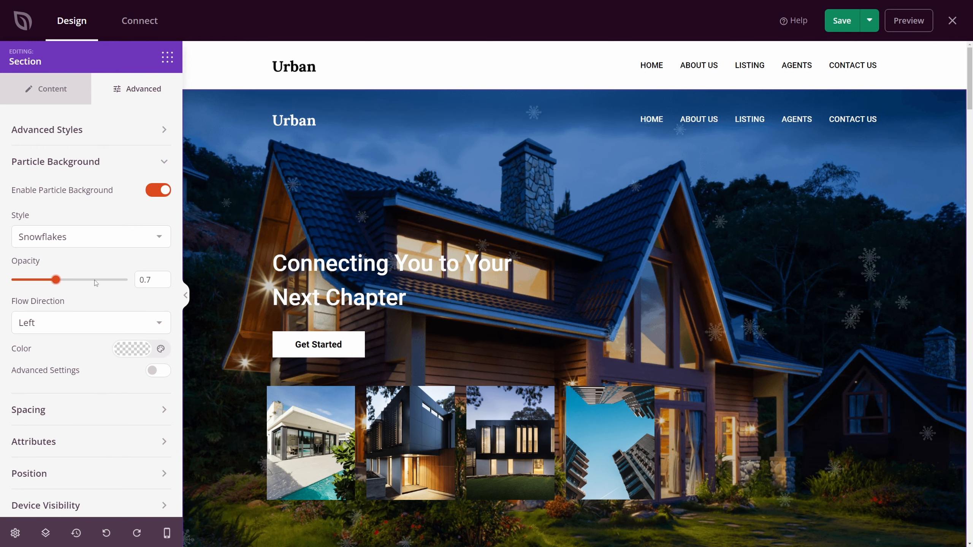
left_click(94, 279)
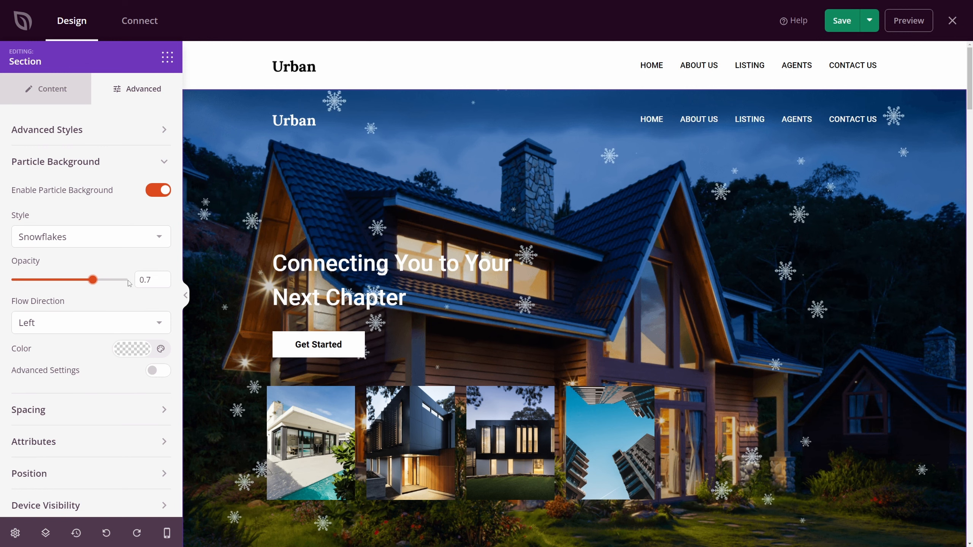
left_click_drag(92, 279, 79, 280)
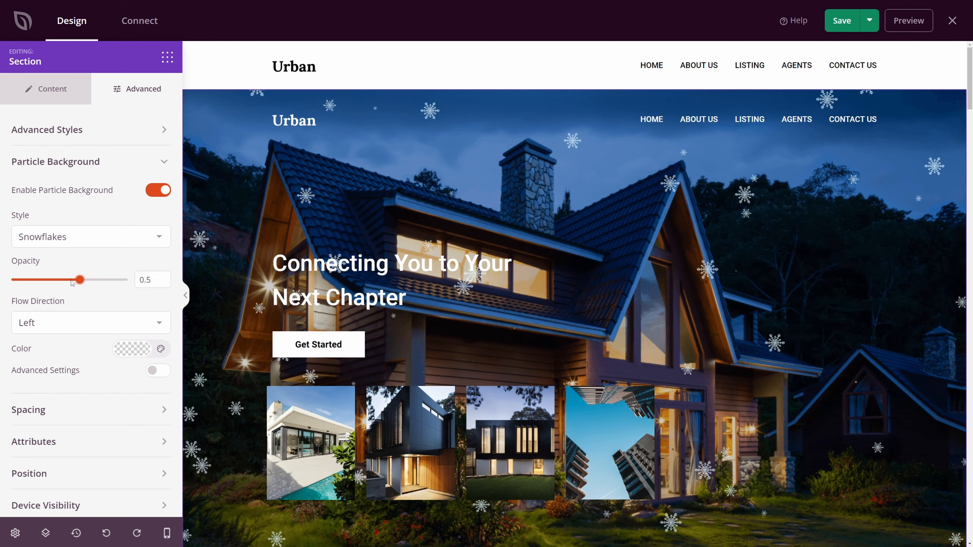
left_click(90, 327)
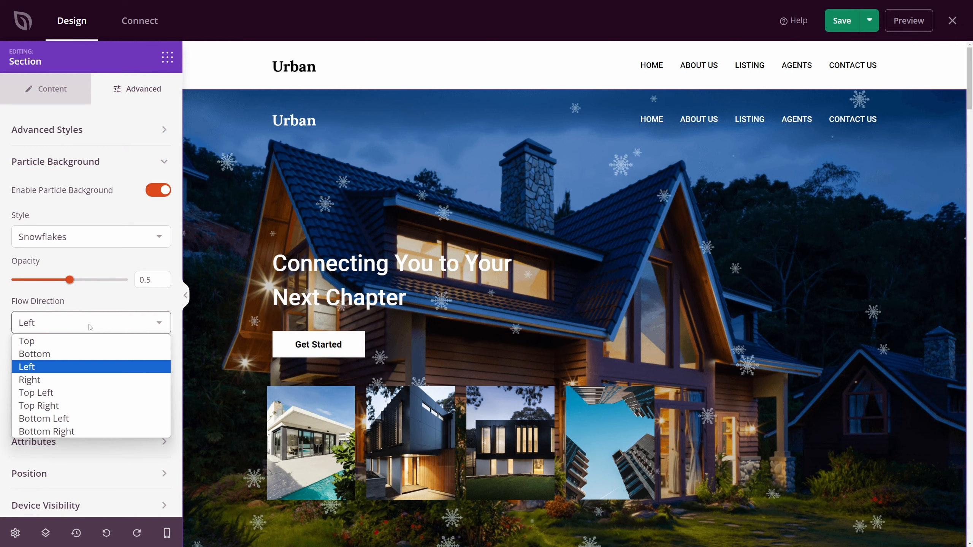
left_click(46, 354)
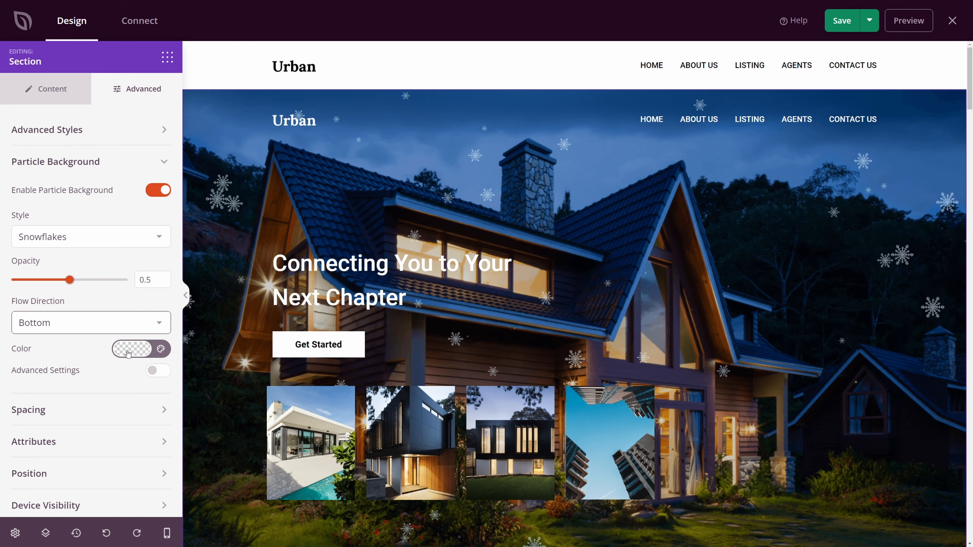
- Enable the particles' advanced settings and use 50 particles, a particle size of 11 and a move speed of 2
left_click(154, 371)
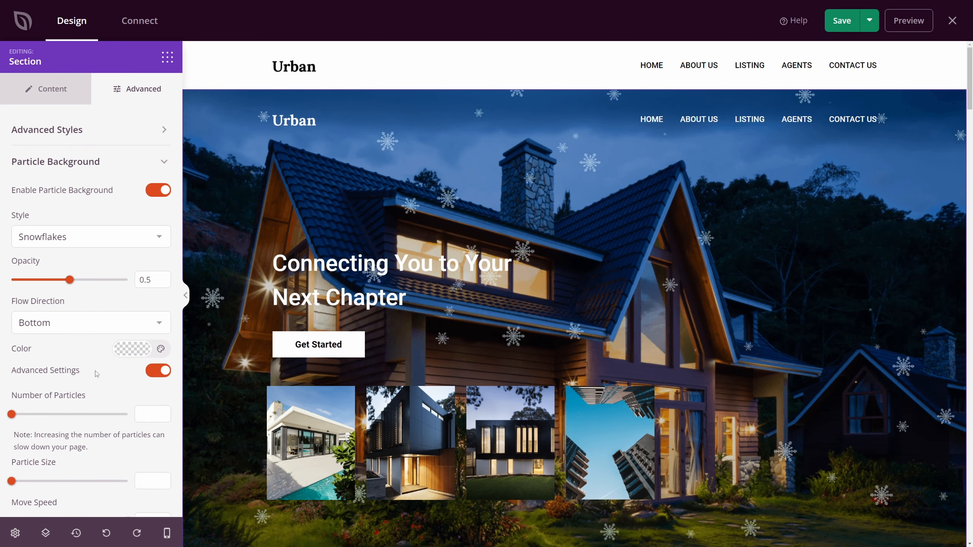
scroll(96, 374, "down", 3)
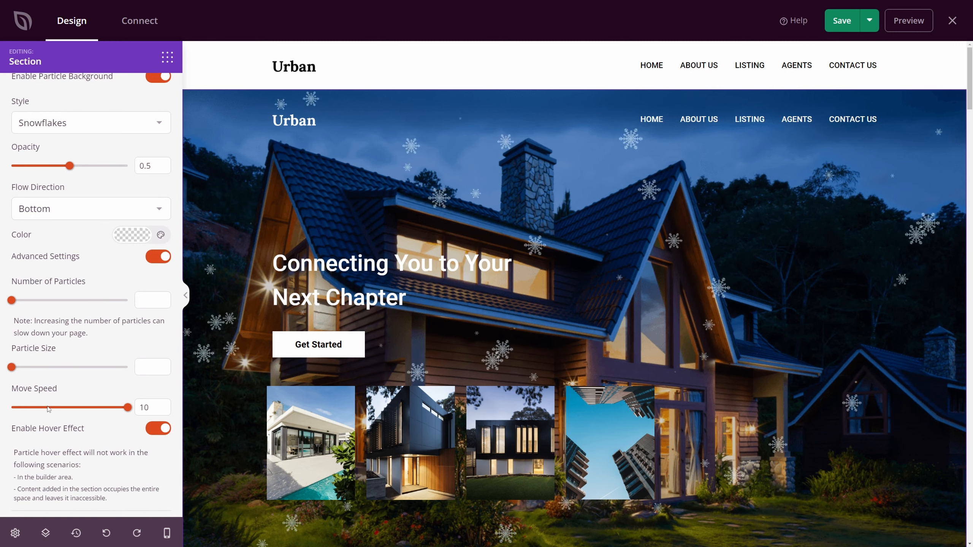
left_click_drag(48, 409, 23, 409)
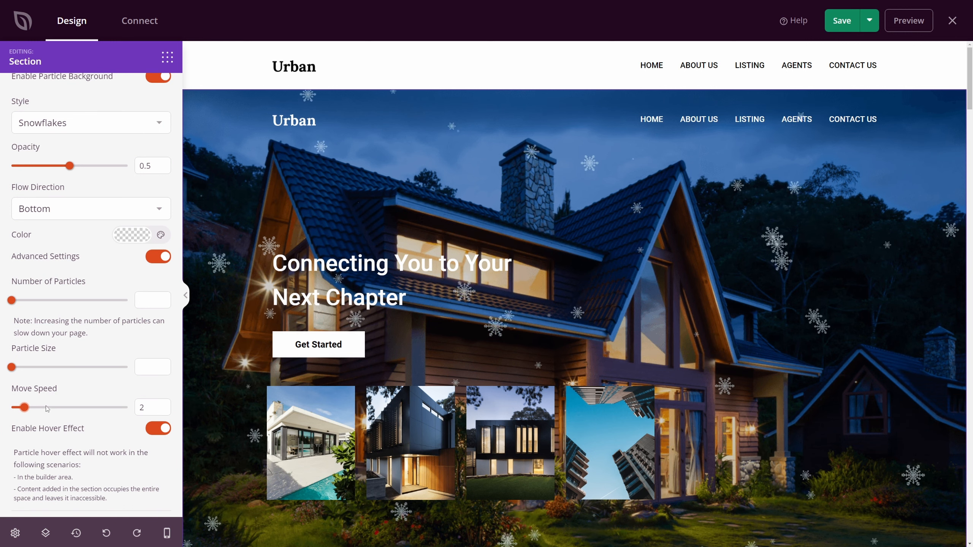
left_click(16, 367)
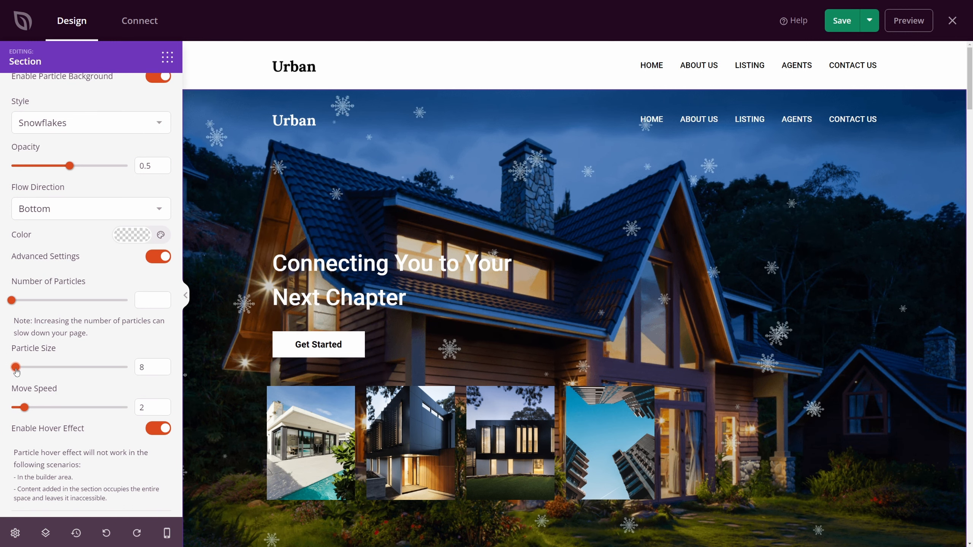
left_click_drag(16, 370, 17, 370)
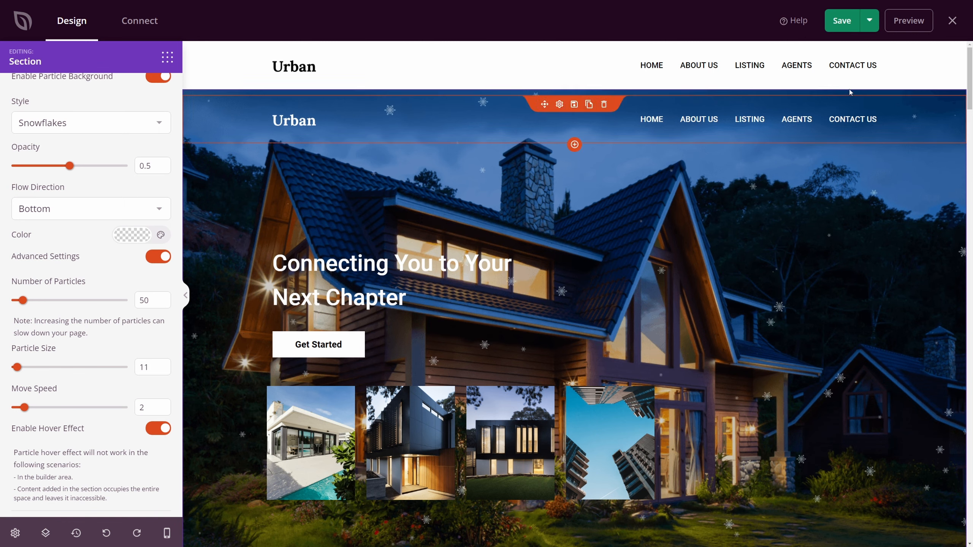
- Save the homepage design and preview the page with its snowflake background
left_click(840, 21)
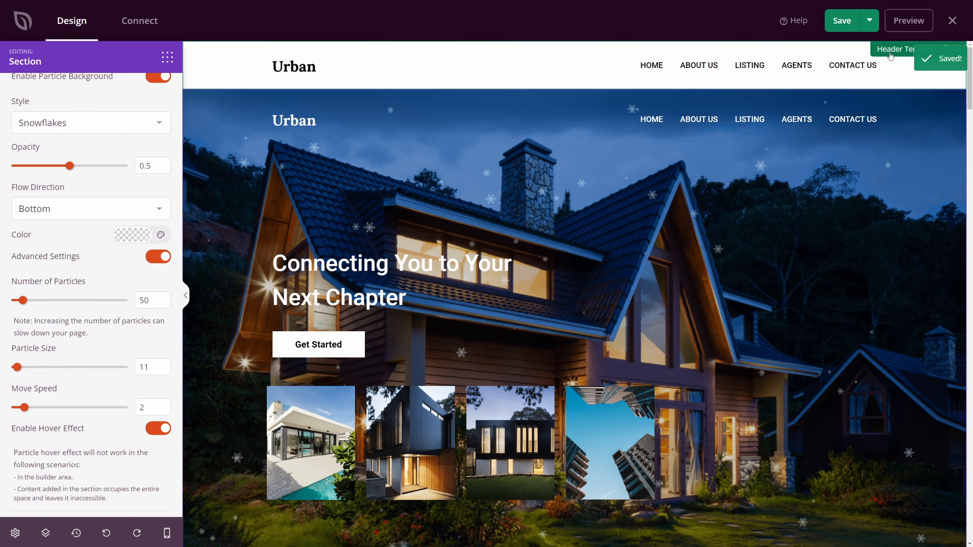
left_click(909, 21)
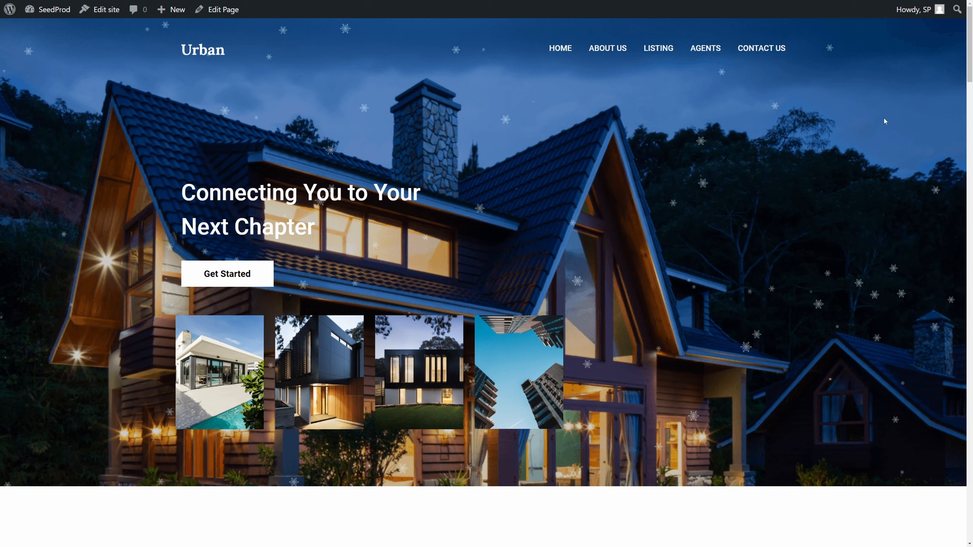